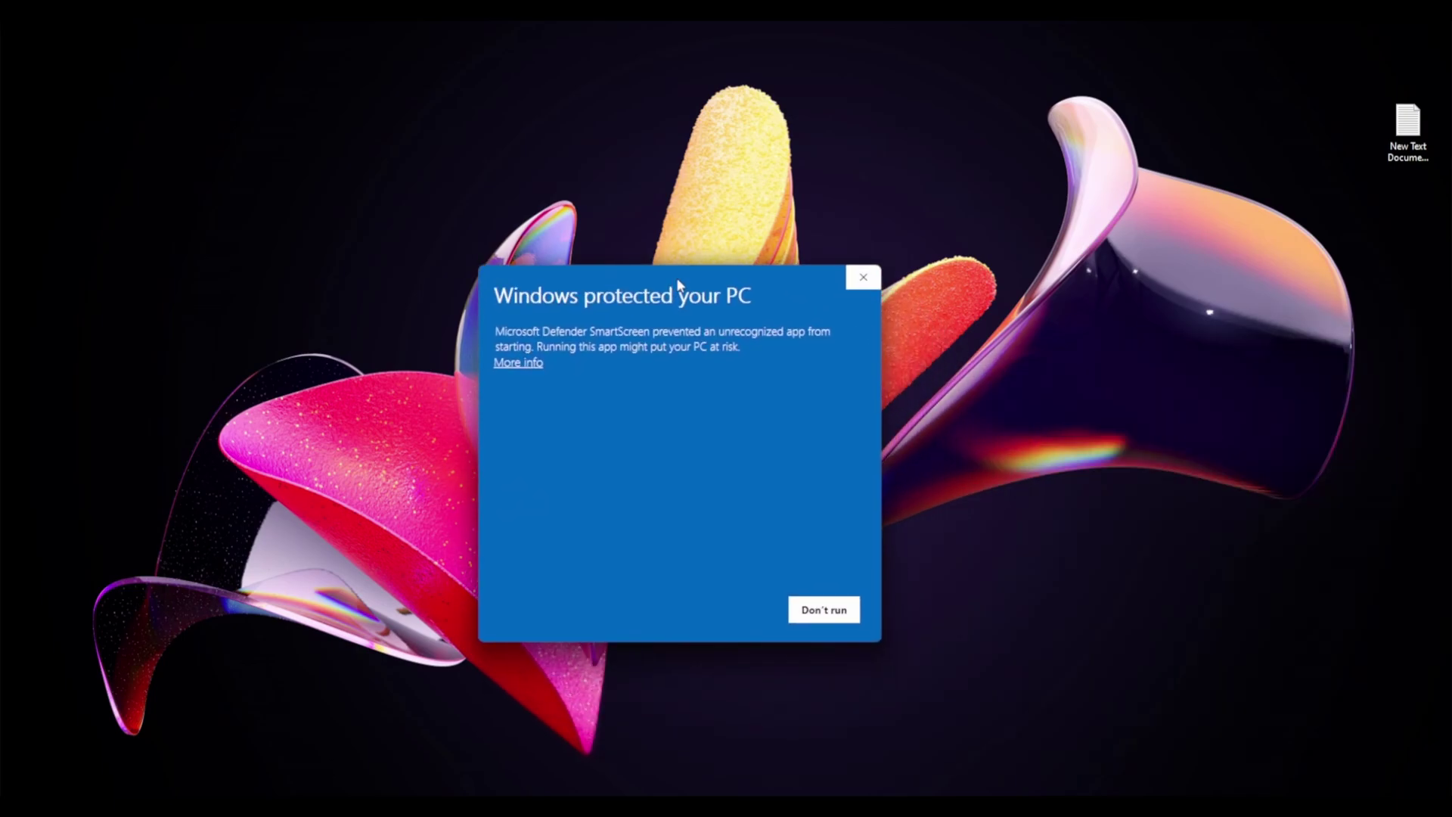
Step: Unblock the installer and install Pepecoin Core (64-bit) to the default folder
{"action": "left_click", "coordinate": [522, 364]}
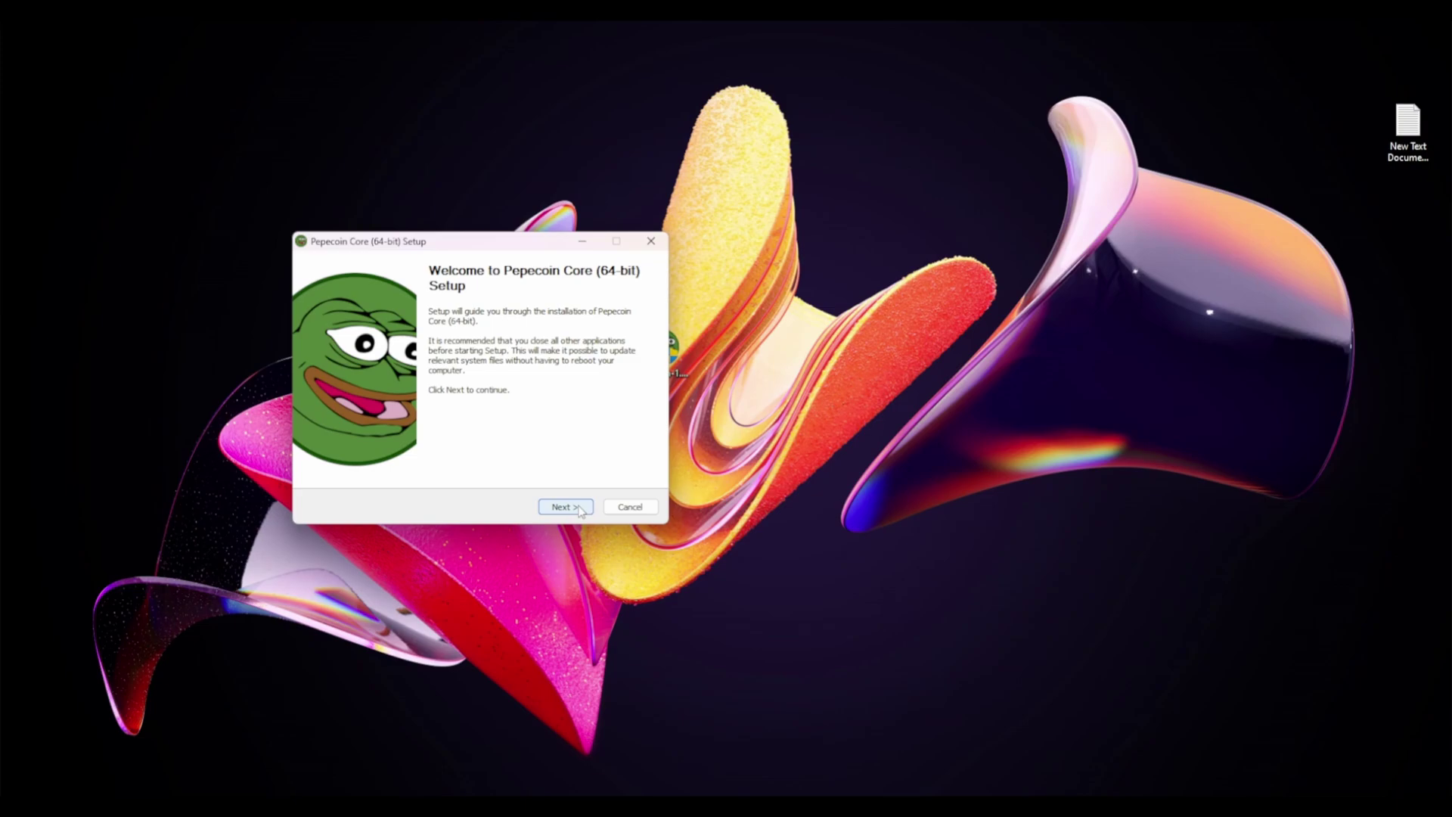
{"action": "left_click", "coordinate": [564, 507]}
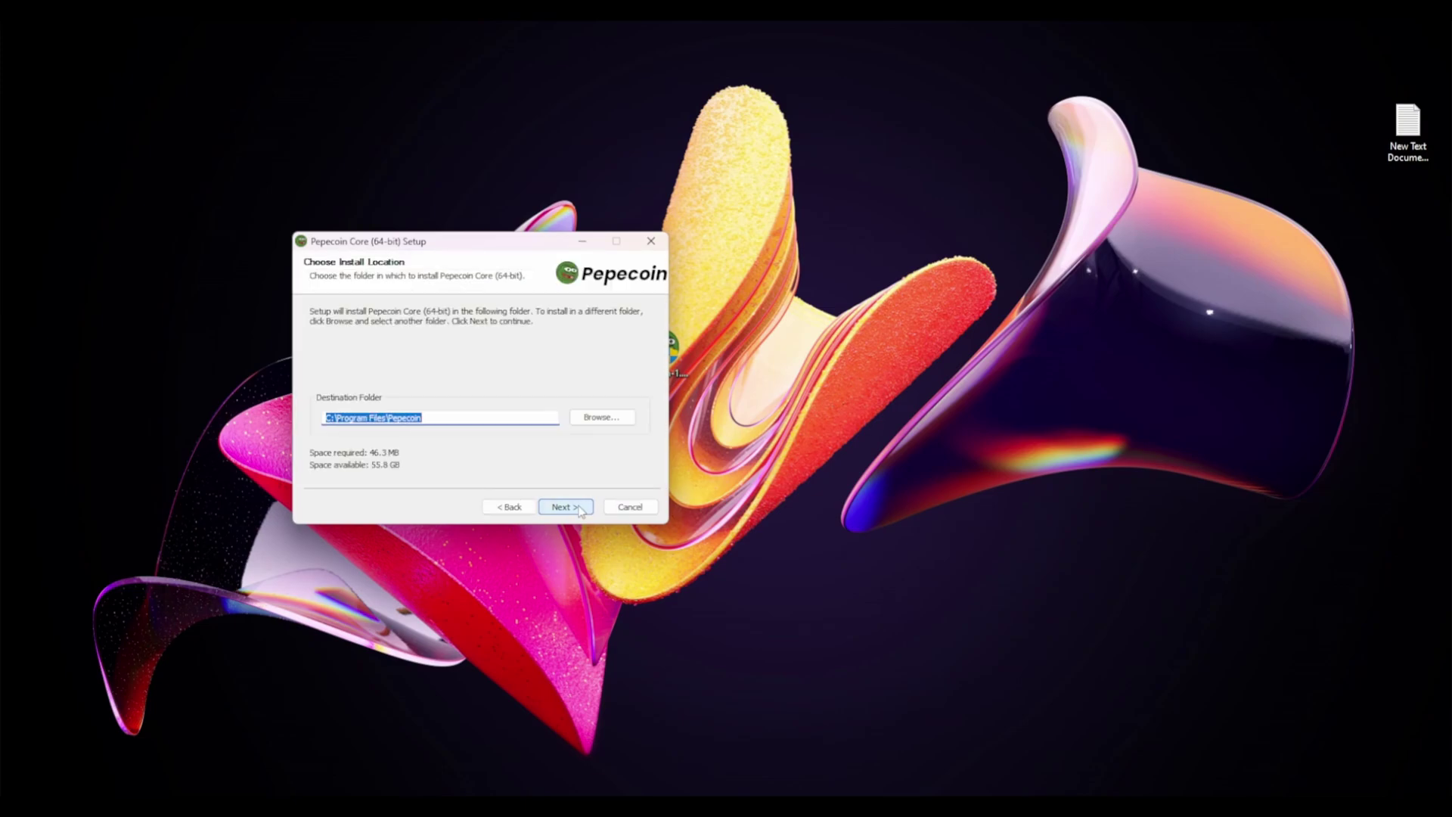
{"action": "left_click", "coordinate": [581, 511]}
{"action": "left_click", "coordinate": [564, 507]}
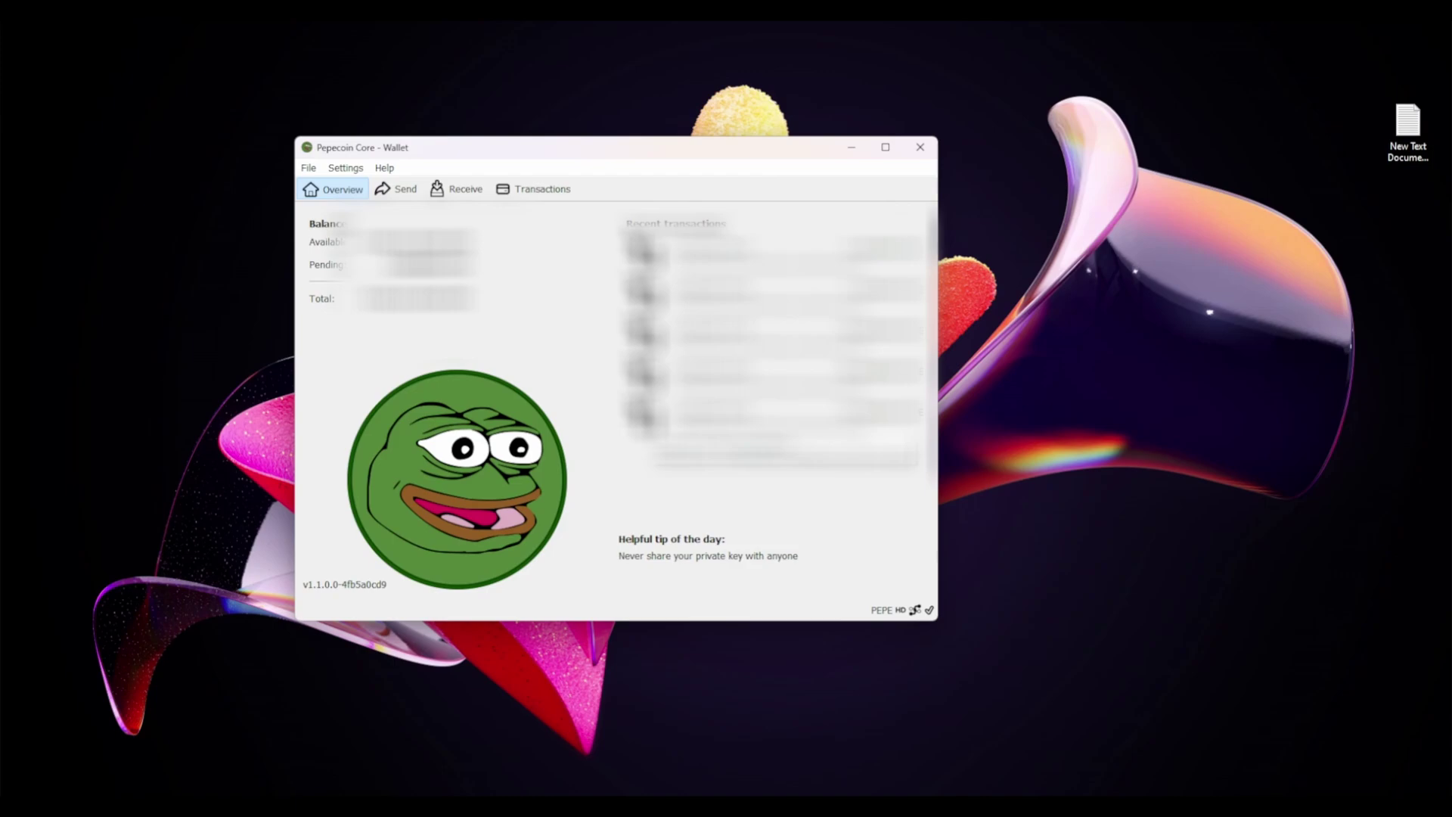
Step: Check the Settings menu's wallet encryption options, then open the used receiving addresses list
{"action": "left_click", "coordinate": [346, 169]}
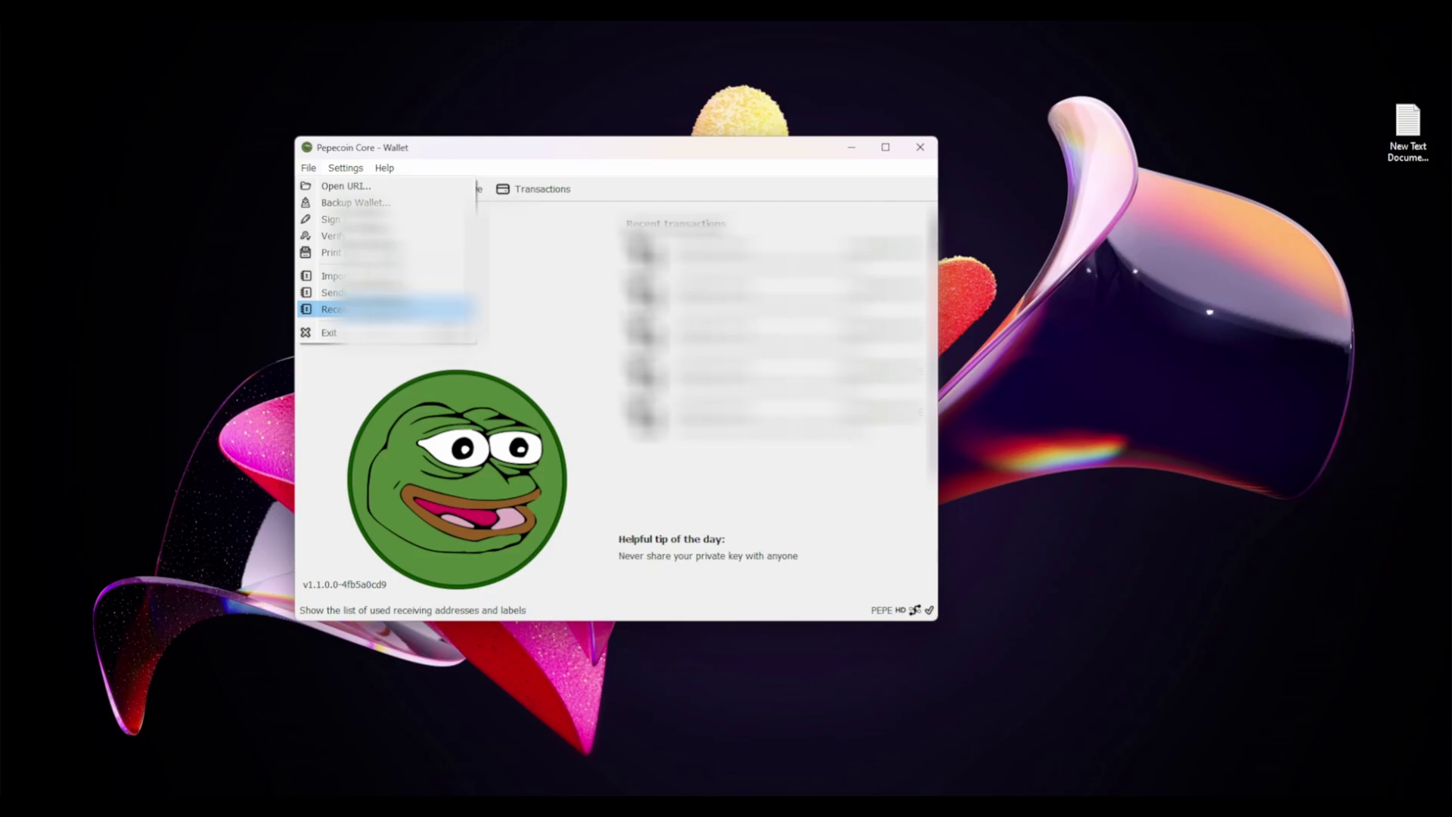
{"action": "key", "text": "Return"}
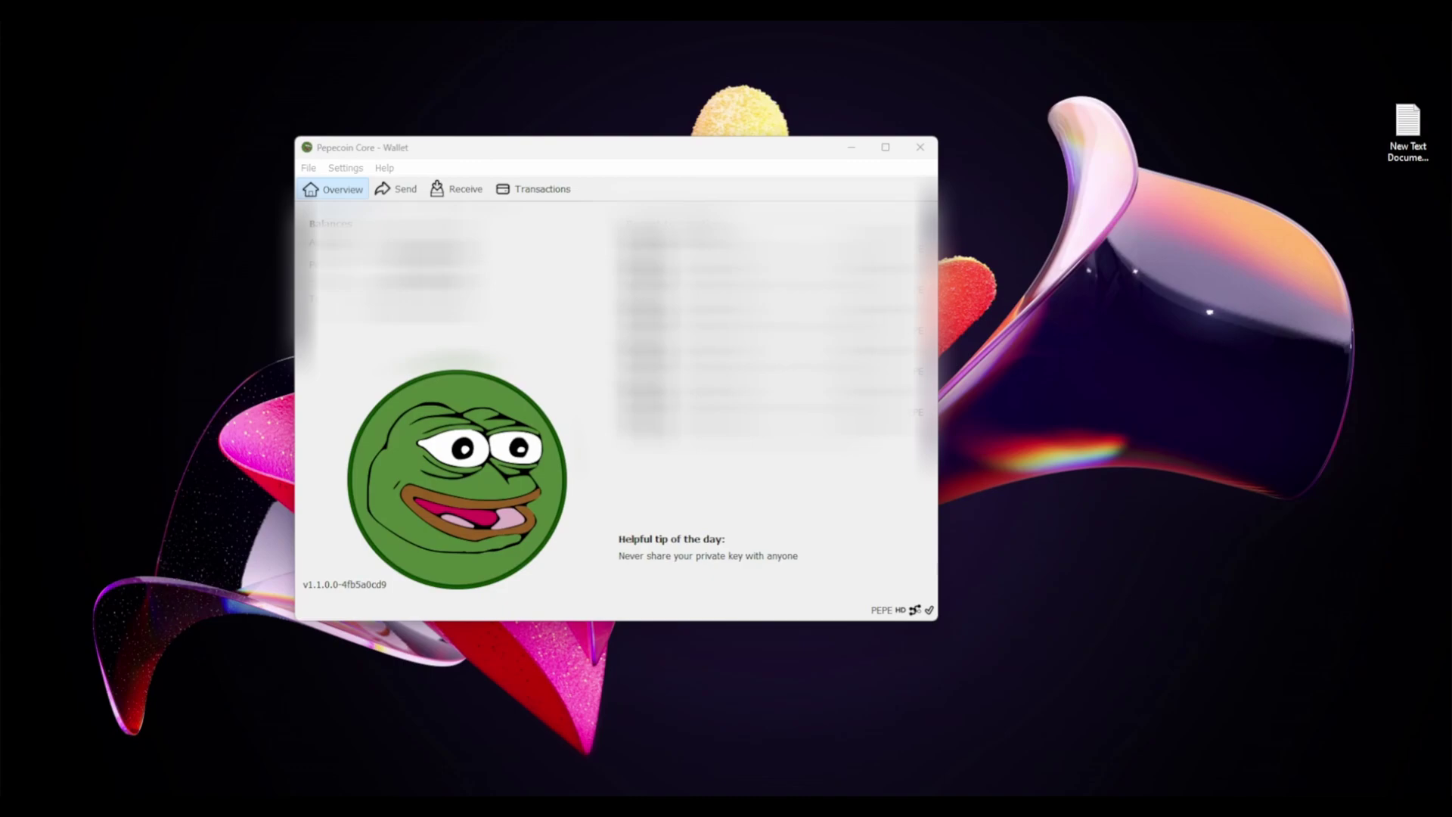